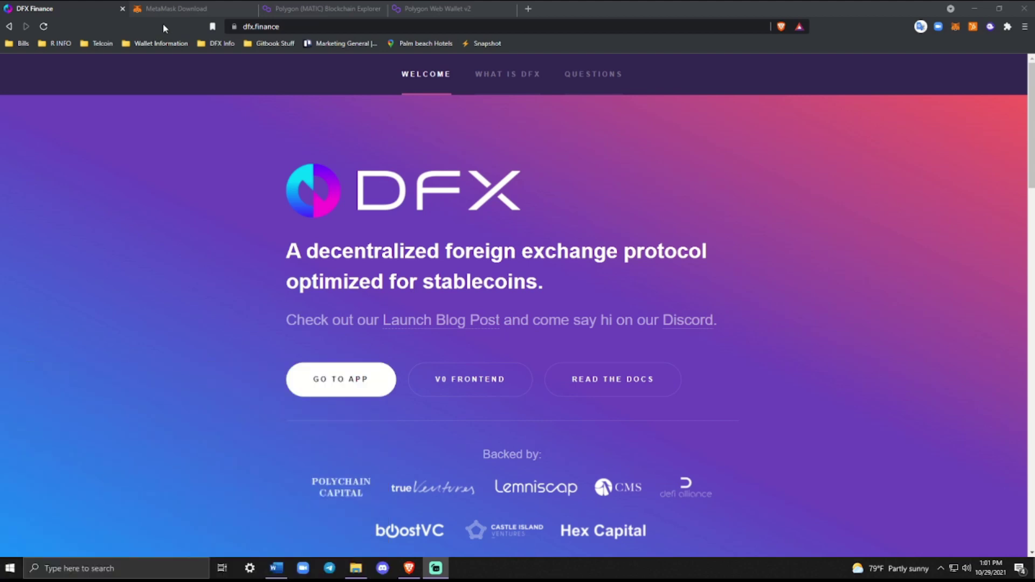
Bring up the MetaMask download page and scroll to its Supported Browsers list
click(172, 264)
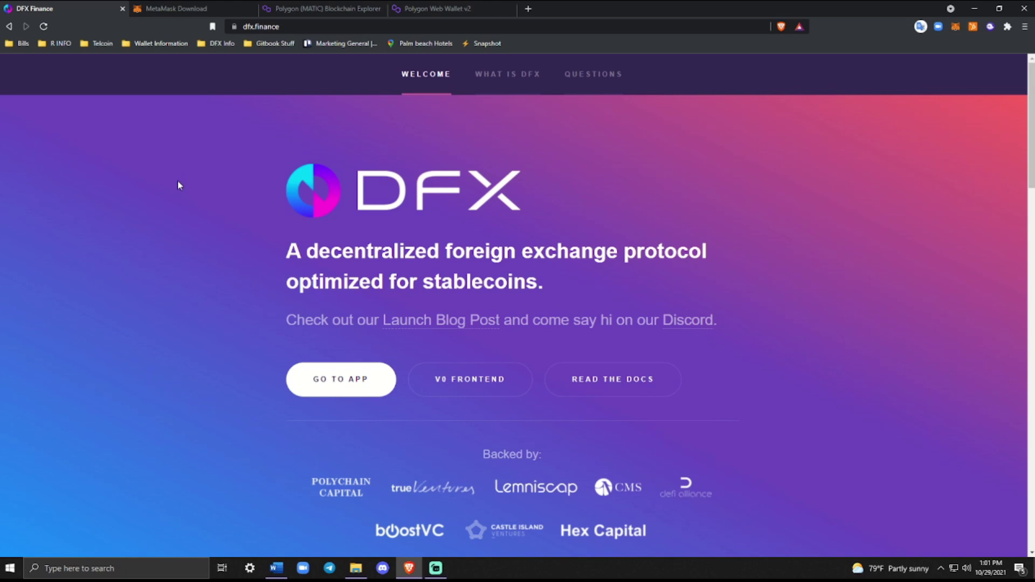
click(935, 522)
click(205, 10)
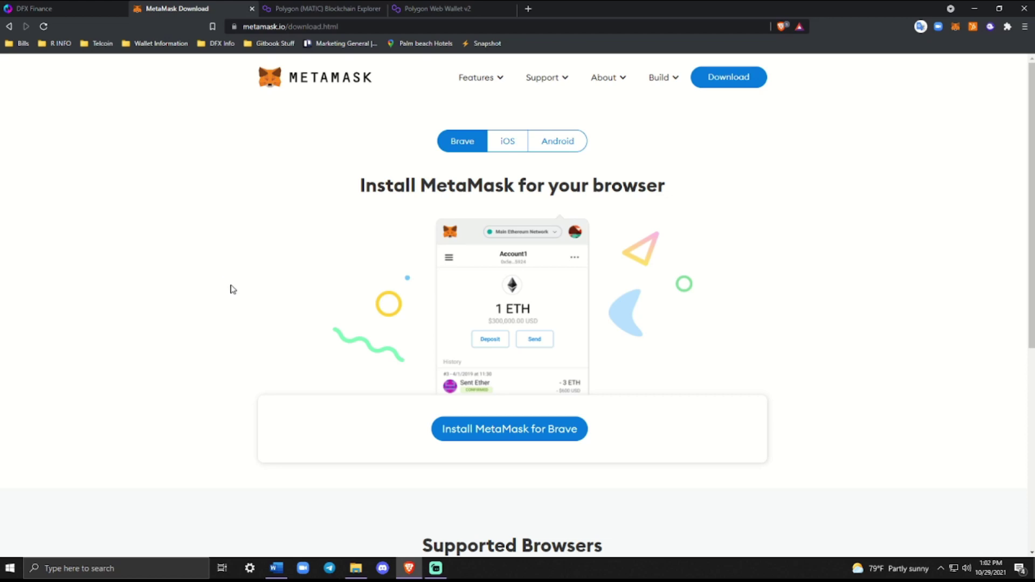
scroll(511, 394, down, 1)
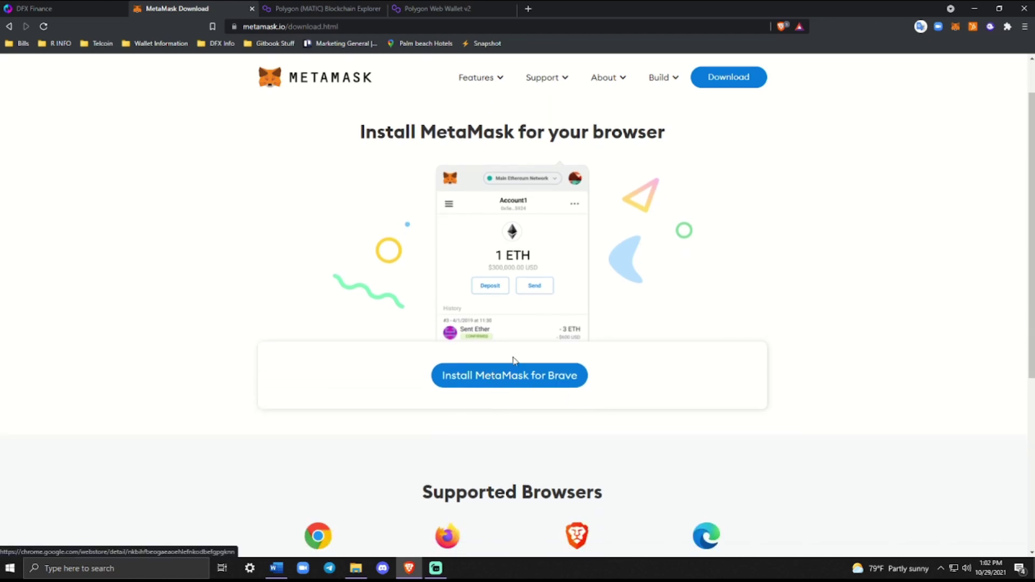
scroll(356, 378, down, 2)
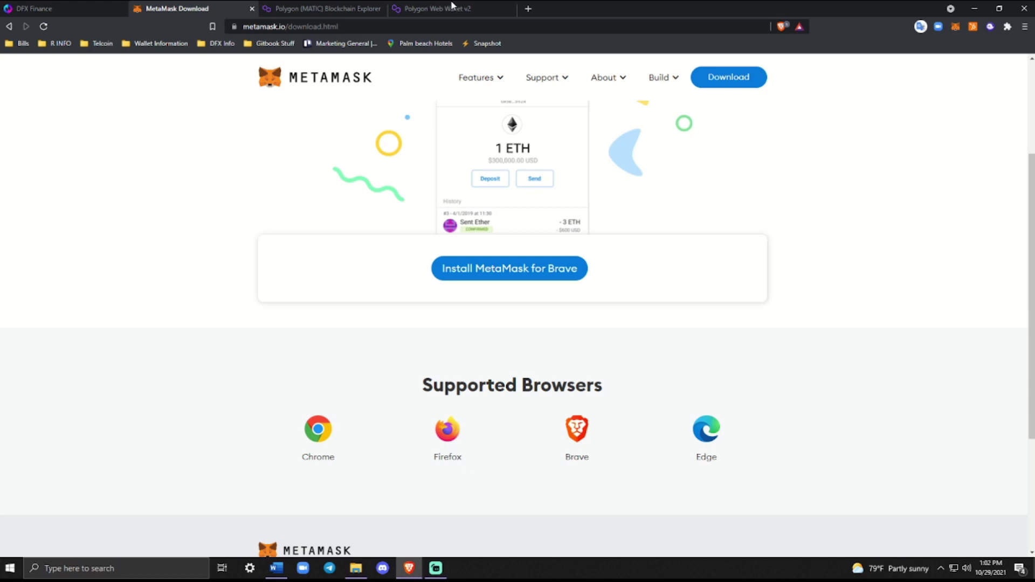
Check the MetaMask wallet's assets, confirming it holds 0 ETH, then close the popup
click(956, 27)
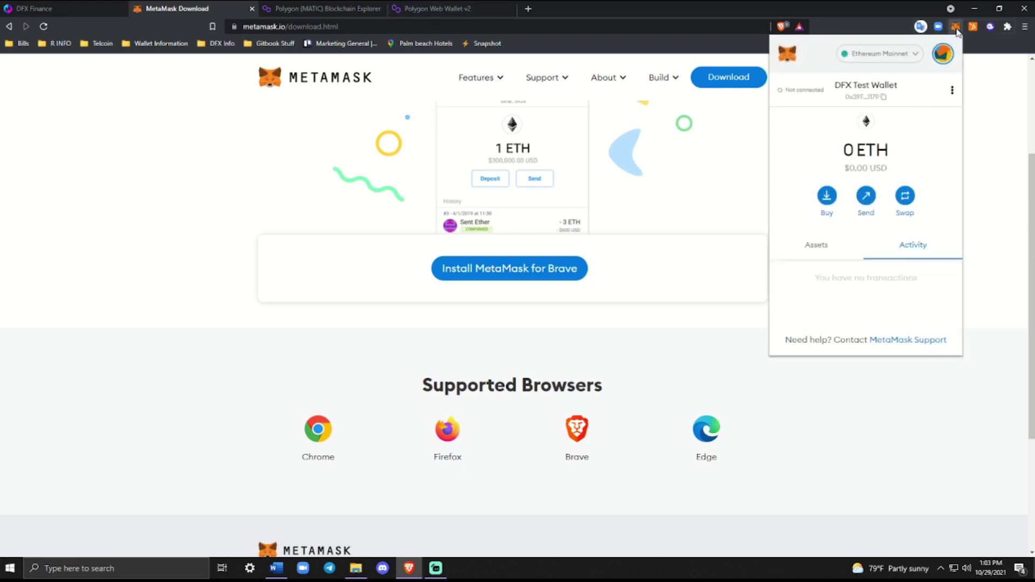
click(819, 245)
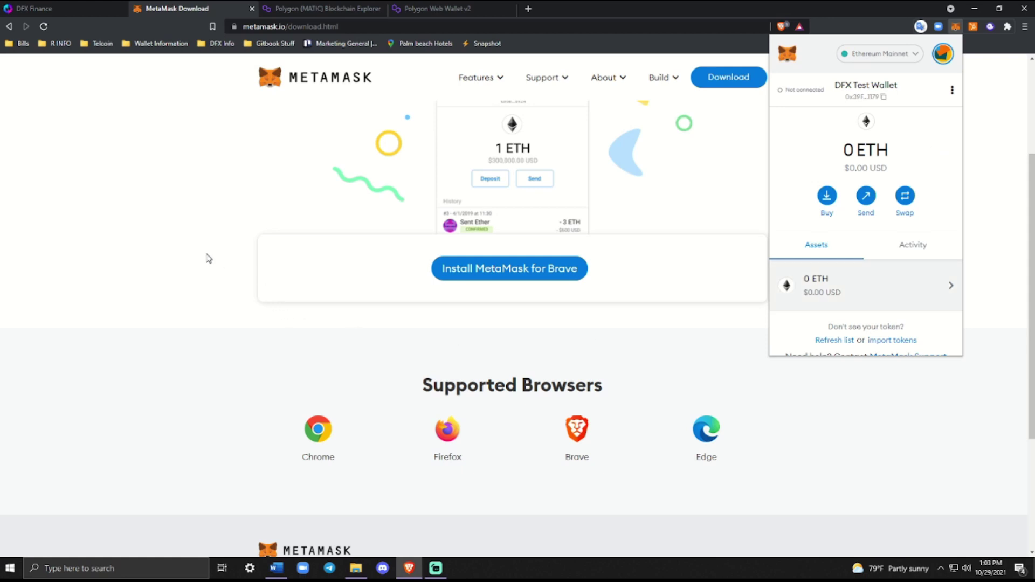
click(191, 256)
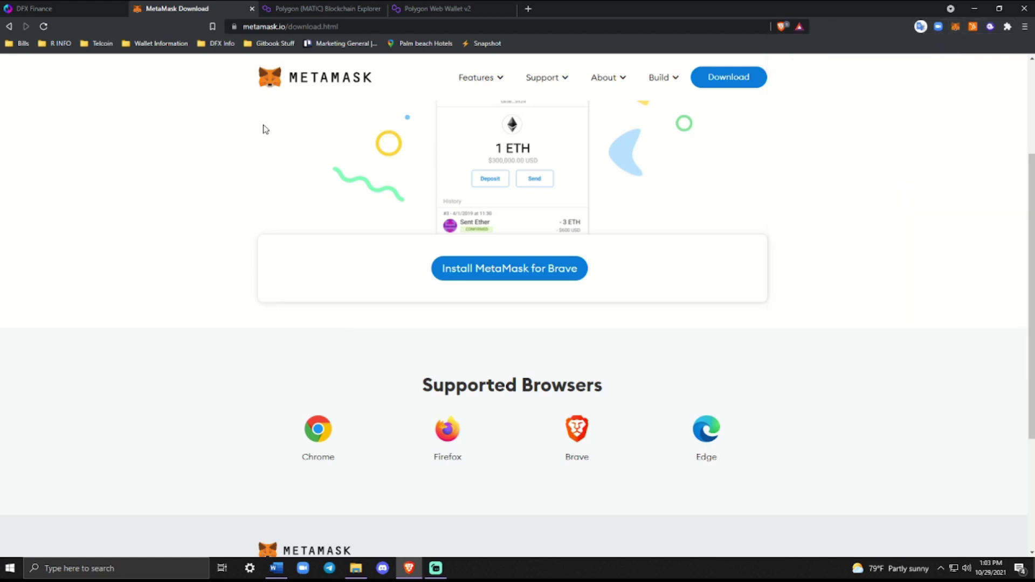
Switch to the PolygonScan explorer and scroll down to its footer
click(301, 11)
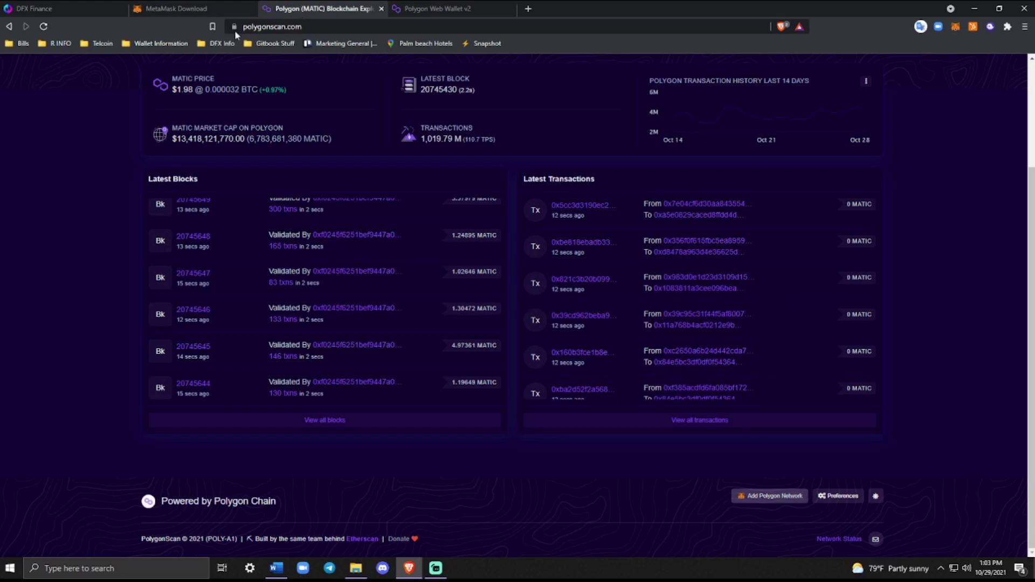
scroll(75, 258, up, 3)
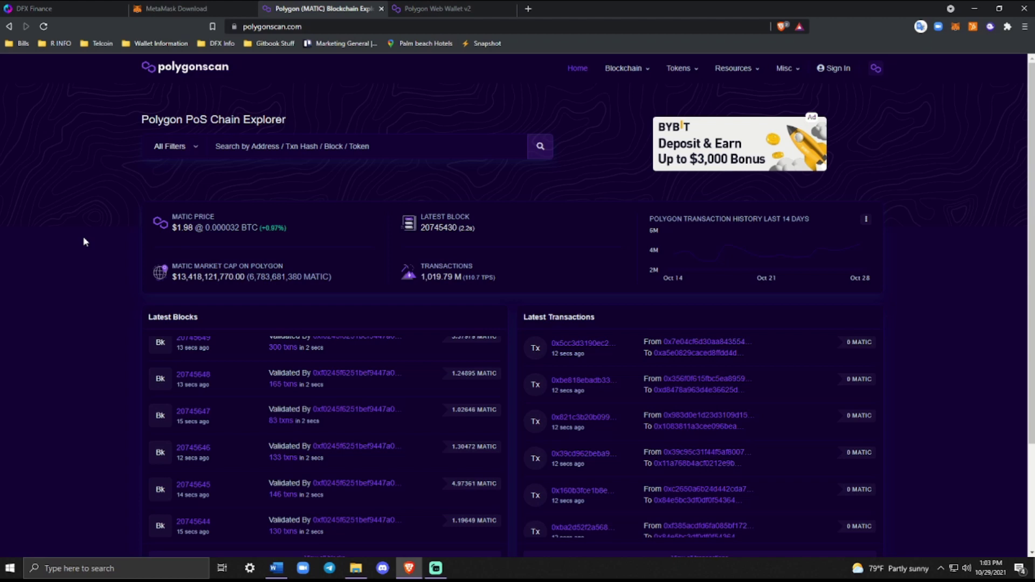
scroll(730, 303, down, 3)
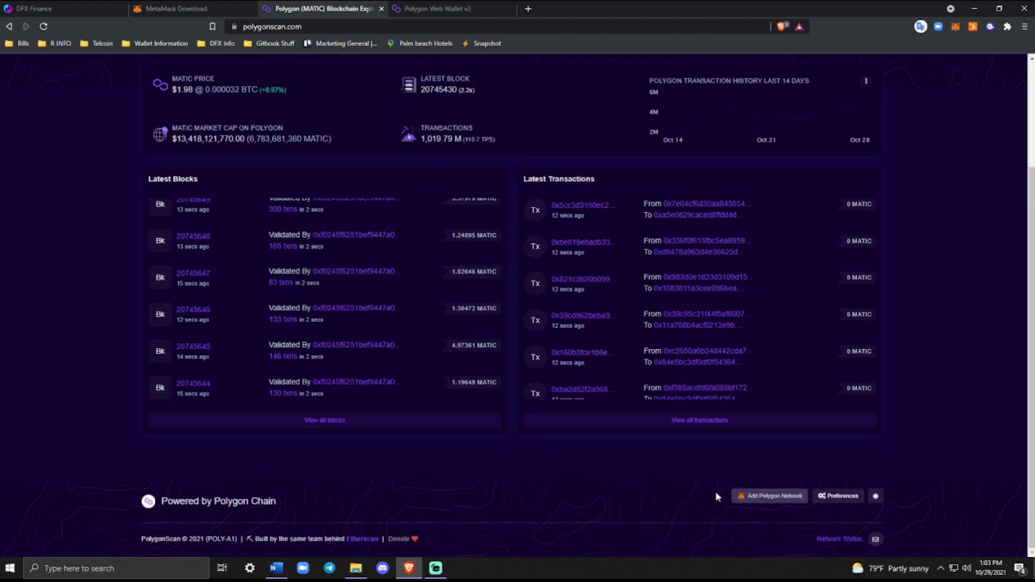
Request adding Polygon, review the Matic Mainnet details (chain ID 137, MATIC), and approve it
click(770, 502)
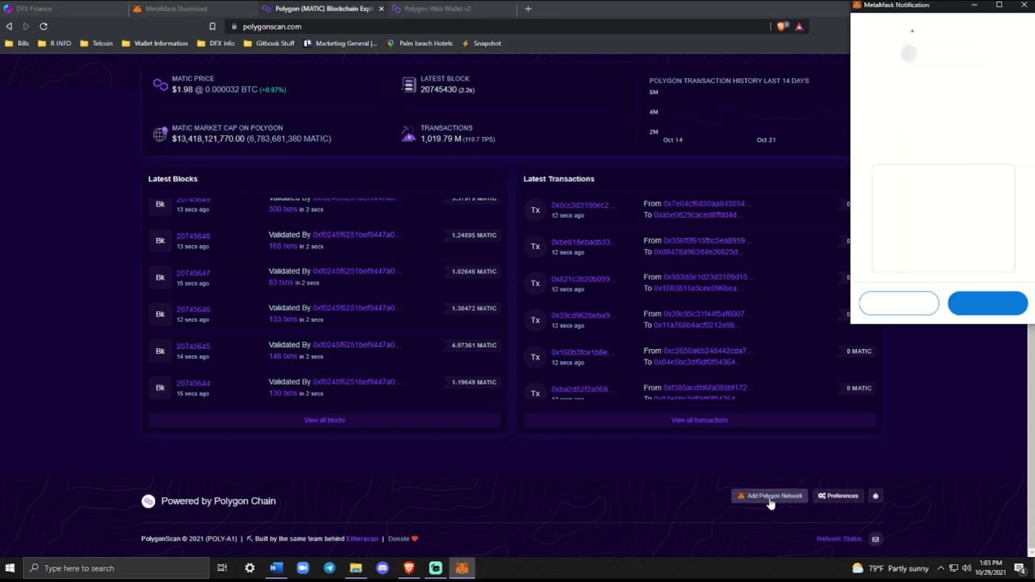
scroll(979, 216, down, 2)
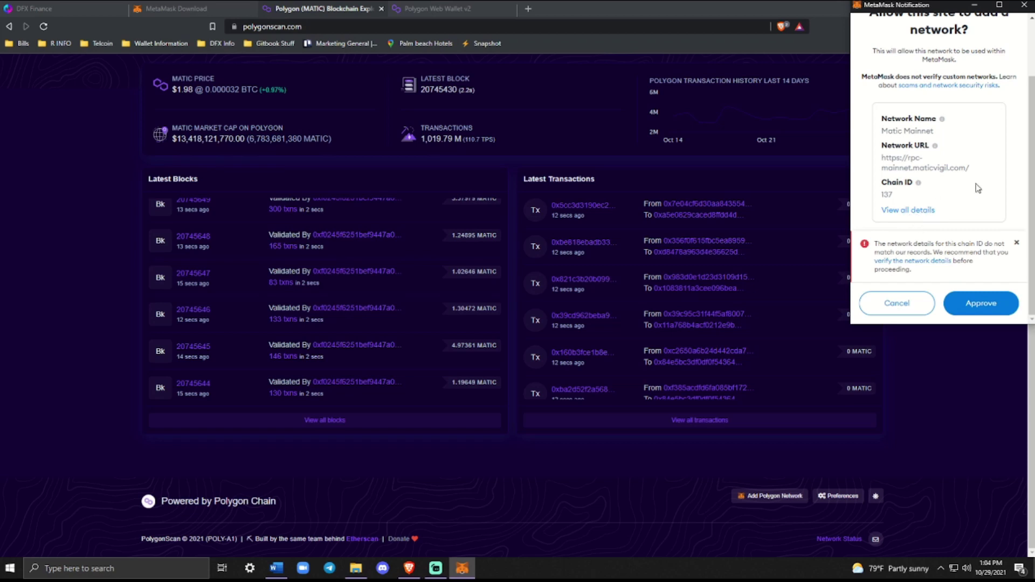
click(926, 213)
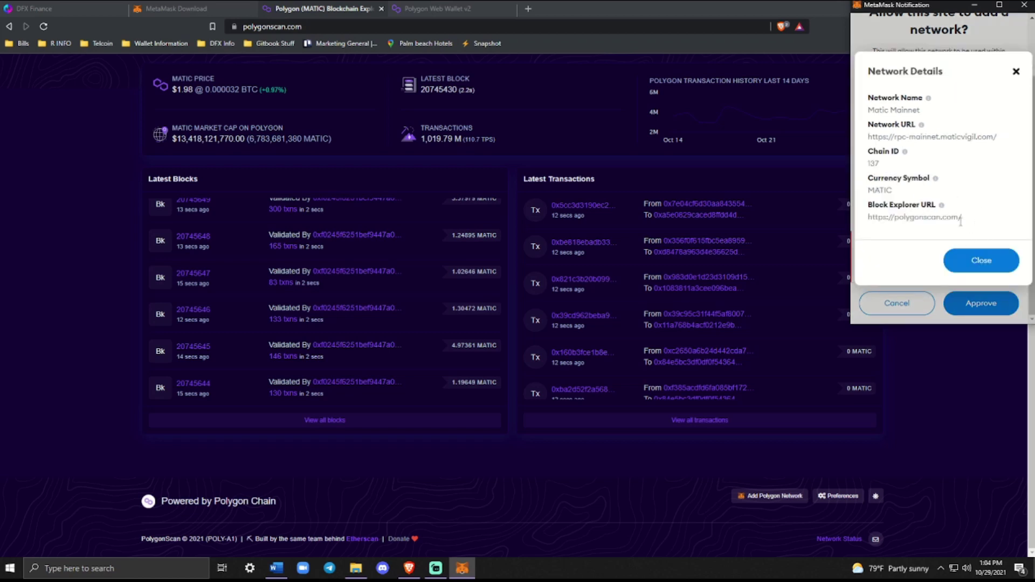
drag(961, 219, 865, 96)
click(973, 129)
drag(1002, 138, 867, 138)
click(982, 176)
click(989, 262)
click(984, 305)
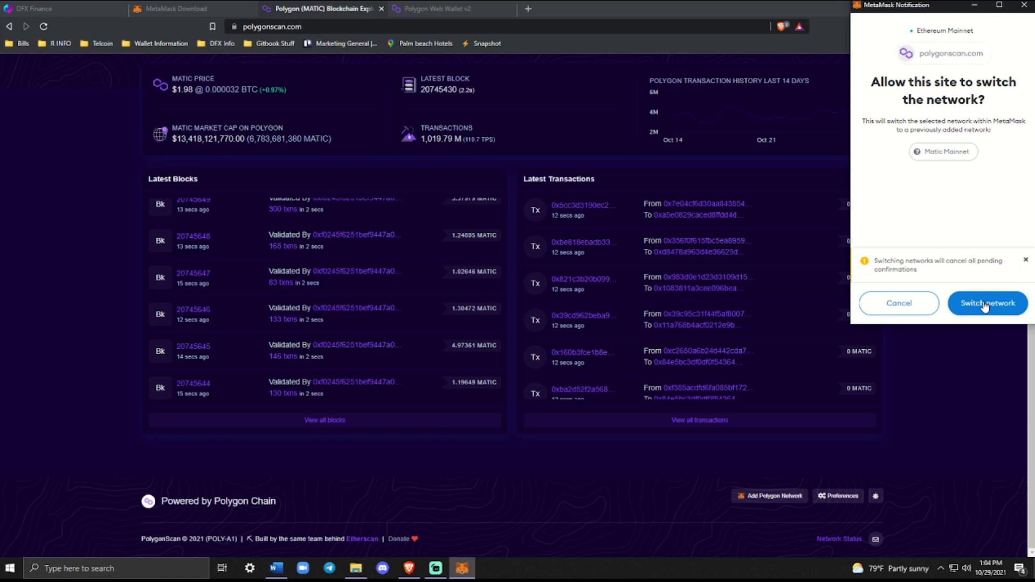
click(985, 304)
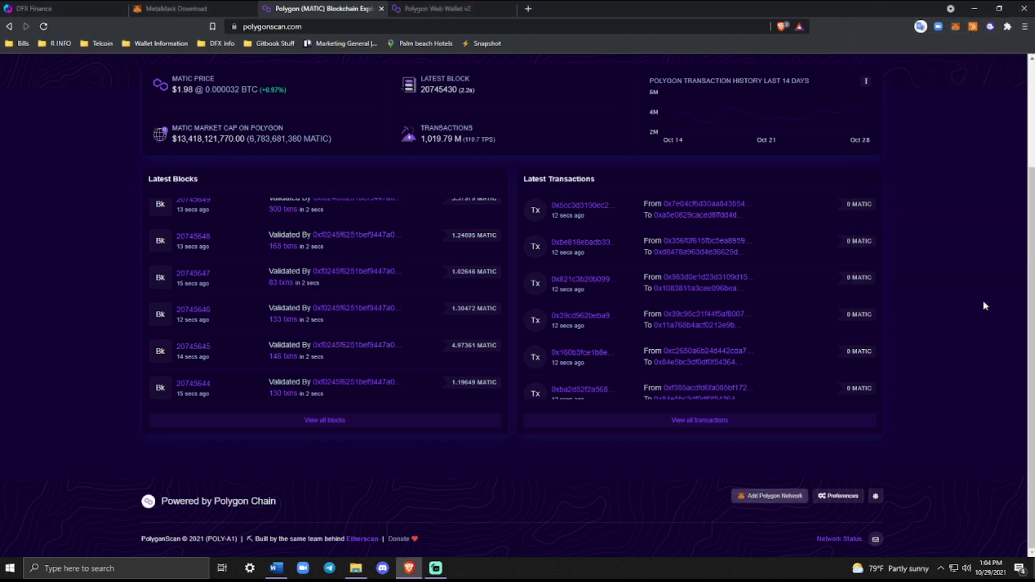
click(954, 24)
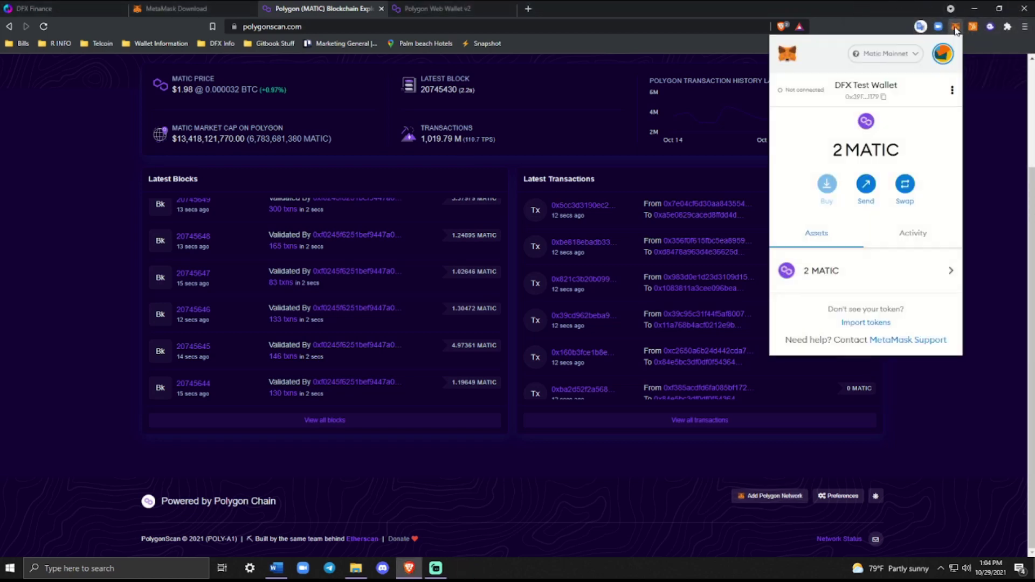
click(895, 55)
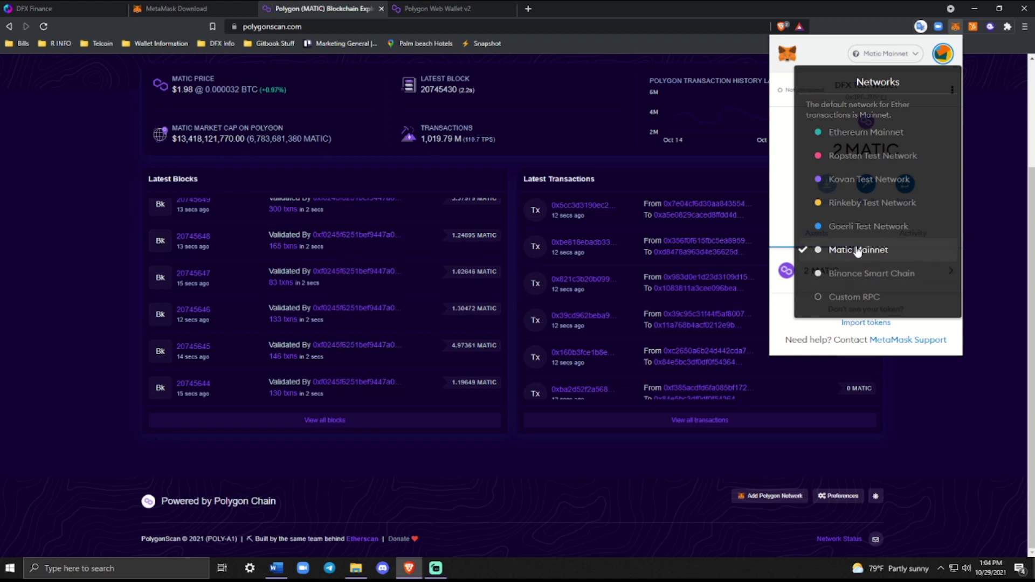
click(862, 133)
click(886, 53)
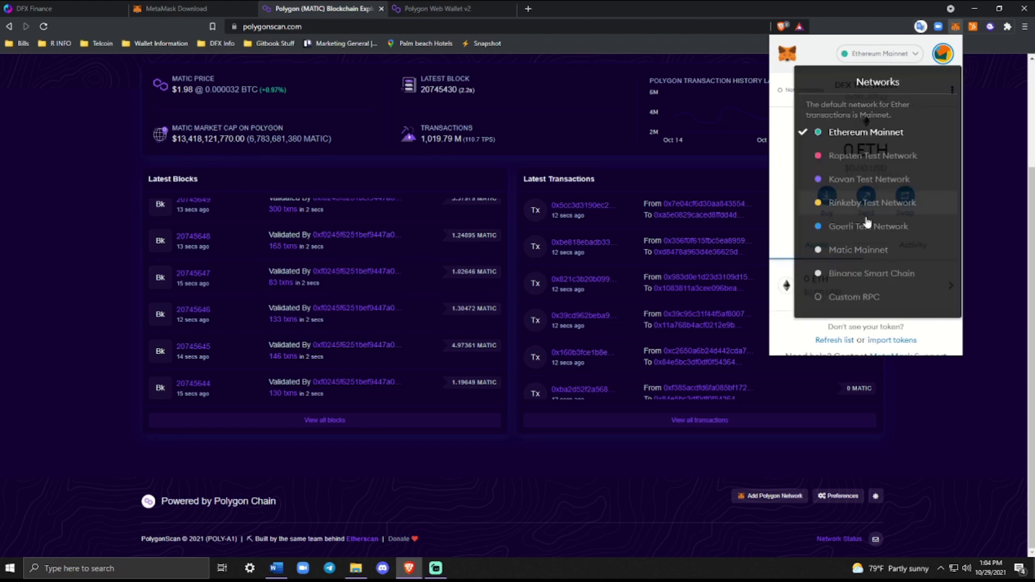
click(863, 251)
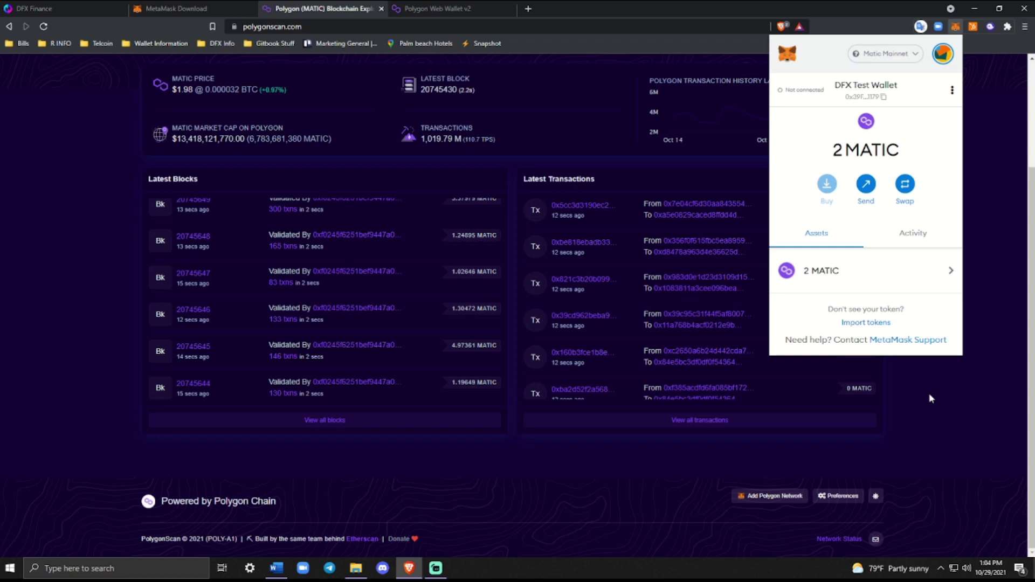
Connect the DFX Test Wallet account to Polygon Web Wallet and sign the login message
click(931, 397)
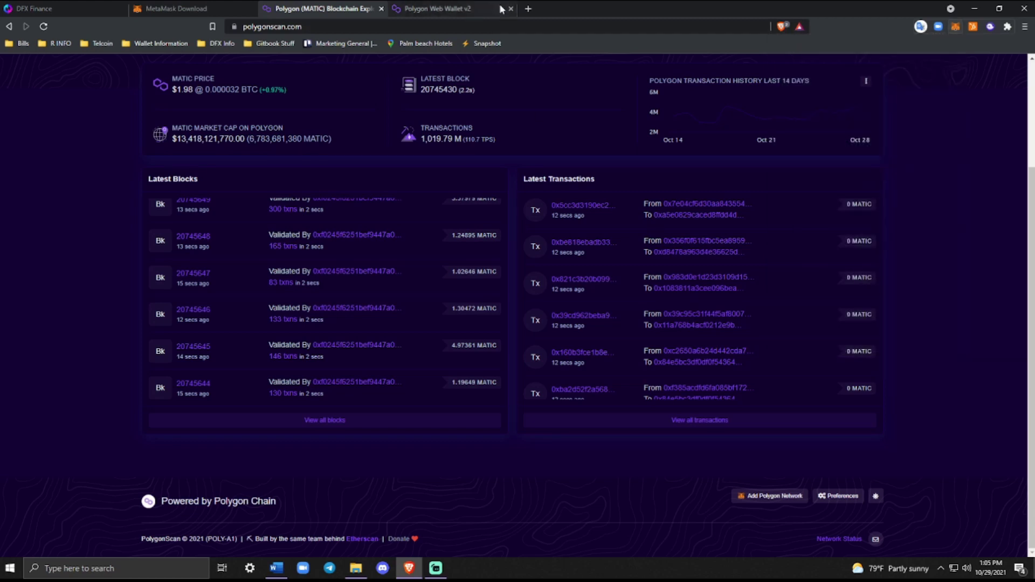
click(457, 6)
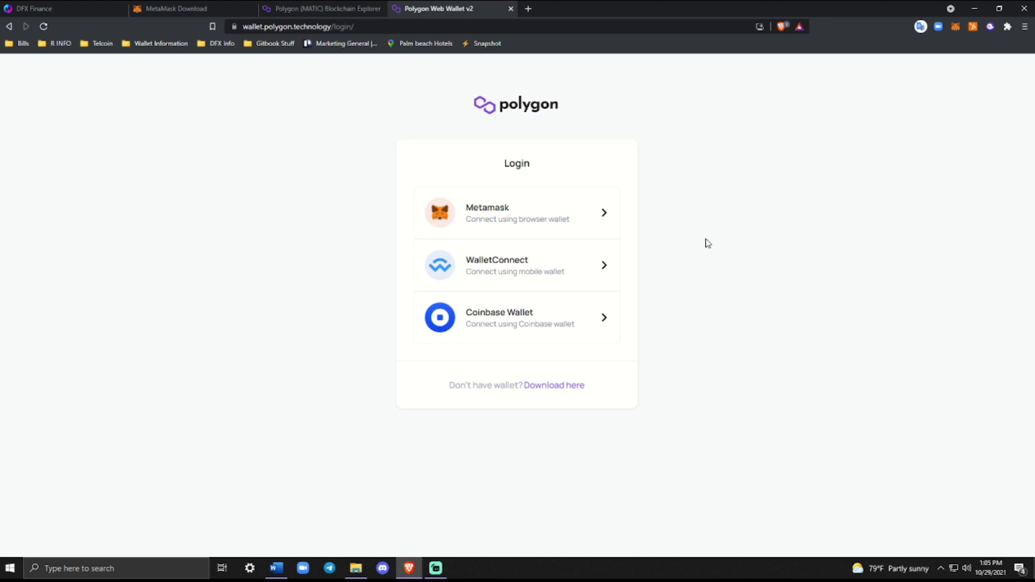
click(534, 217)
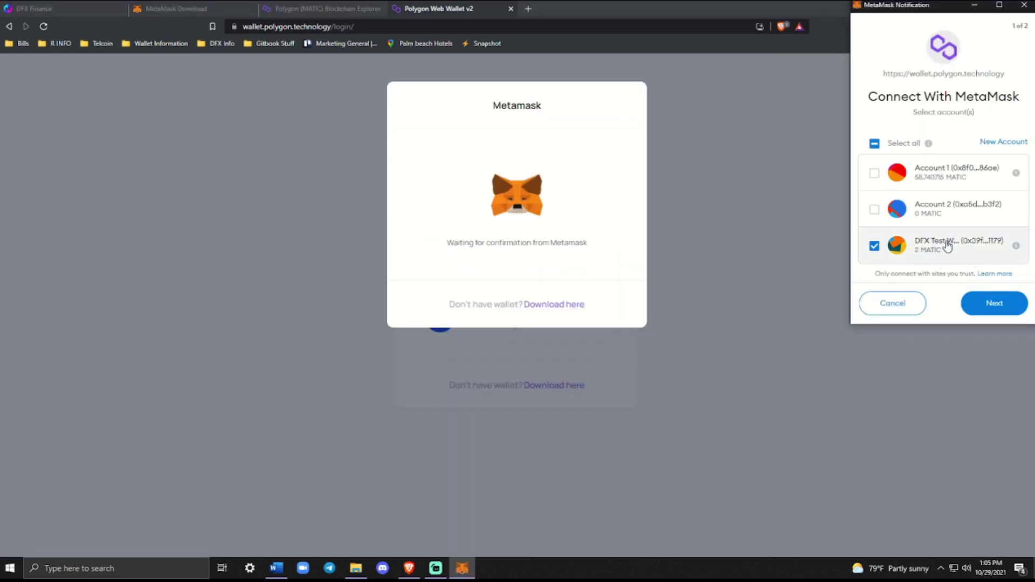
click(1000, 304)
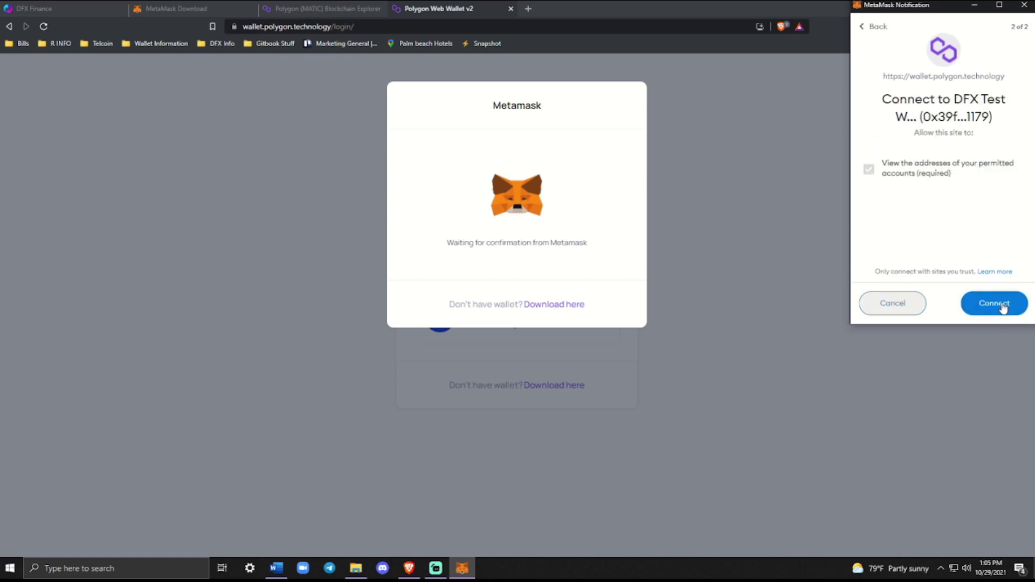
click(1004, 308)
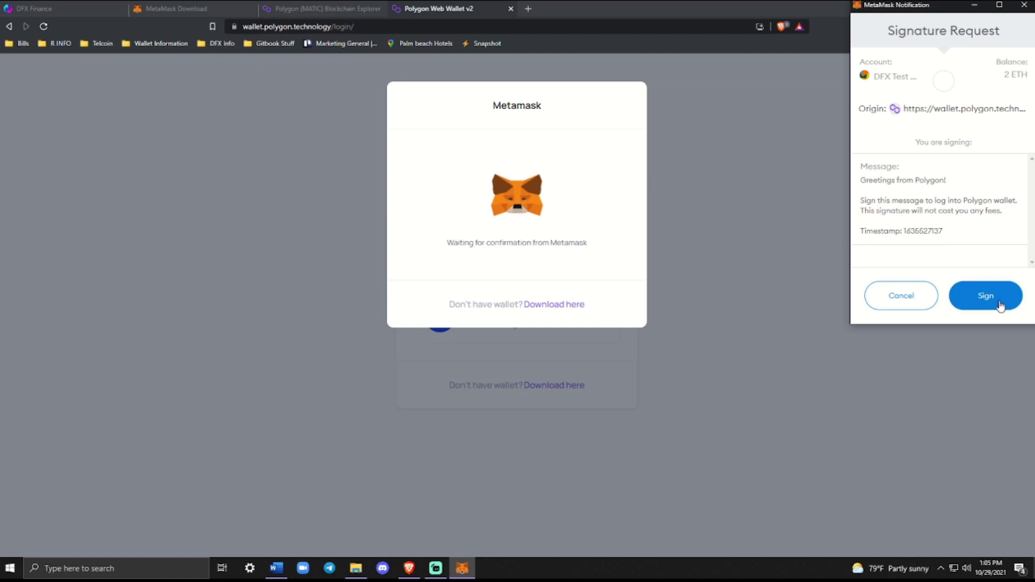
click(986, 296)
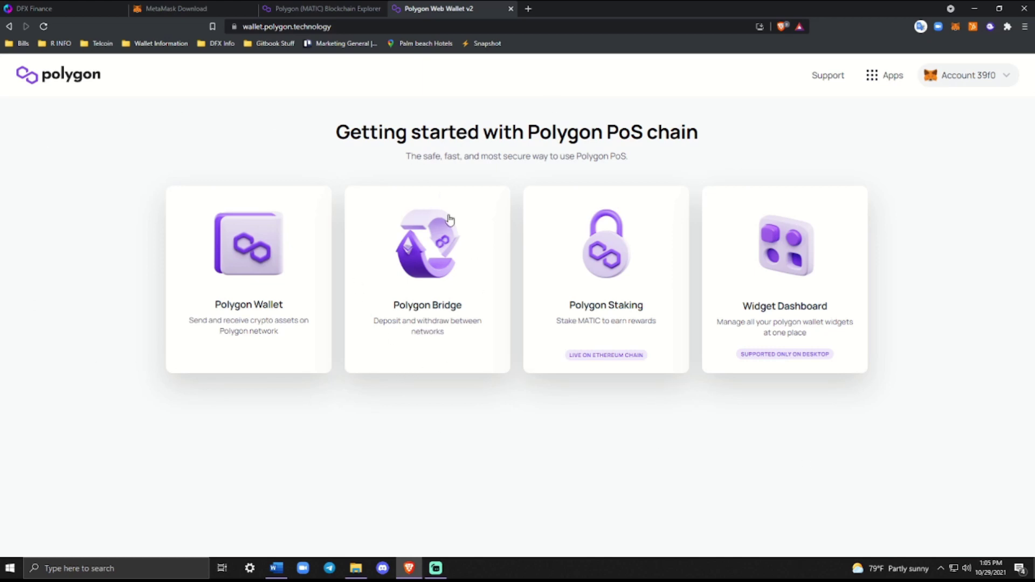
Open Polygon Bridge, look at the Withdraw form, then return to the Ethereum-to-Polygon Deposit form
click(441, 278)
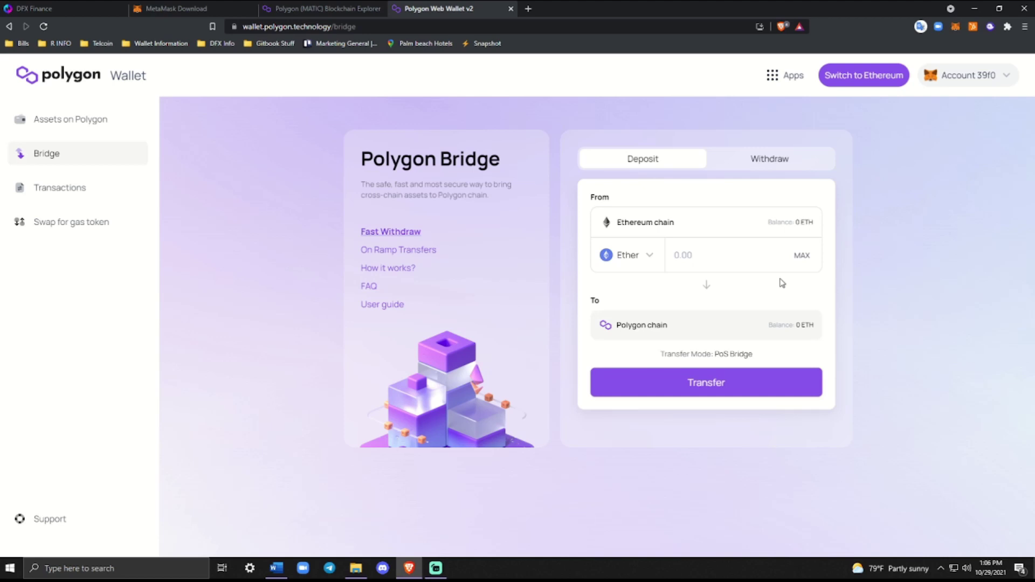
click(776, 161)
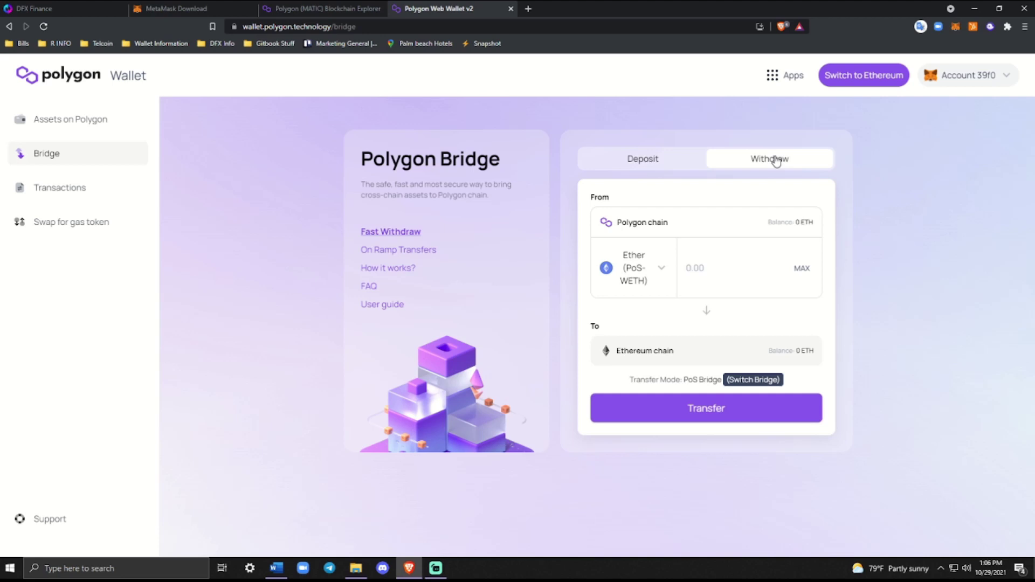
click(673, 161)
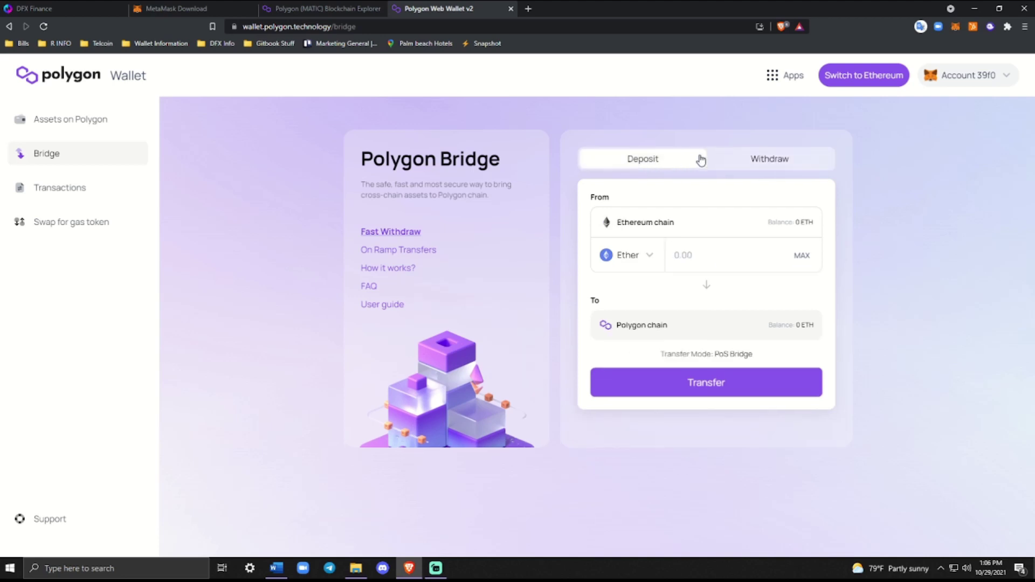
Switch the wallet to Ethereum Mainnet, checking the token chooser before and after
click(638, 262)
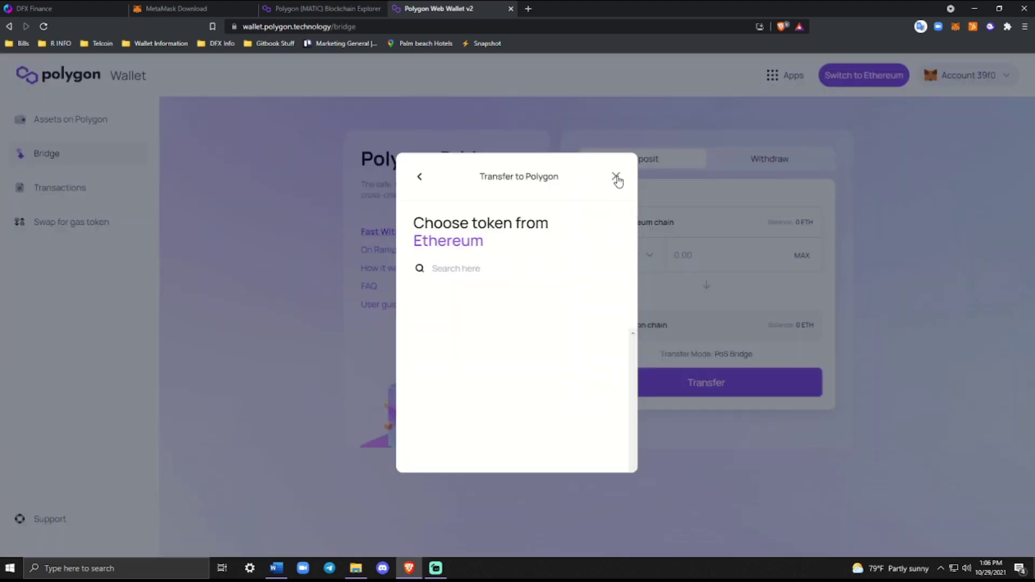
click(419, 178)
click(644, 255)
click(616, 175)
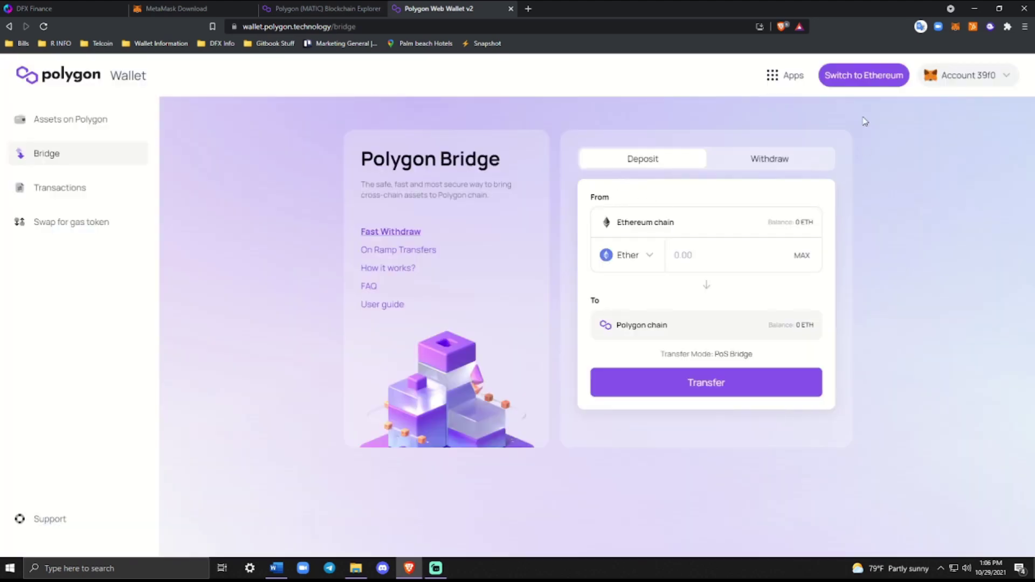
click(852, 75)
click(992, 307)
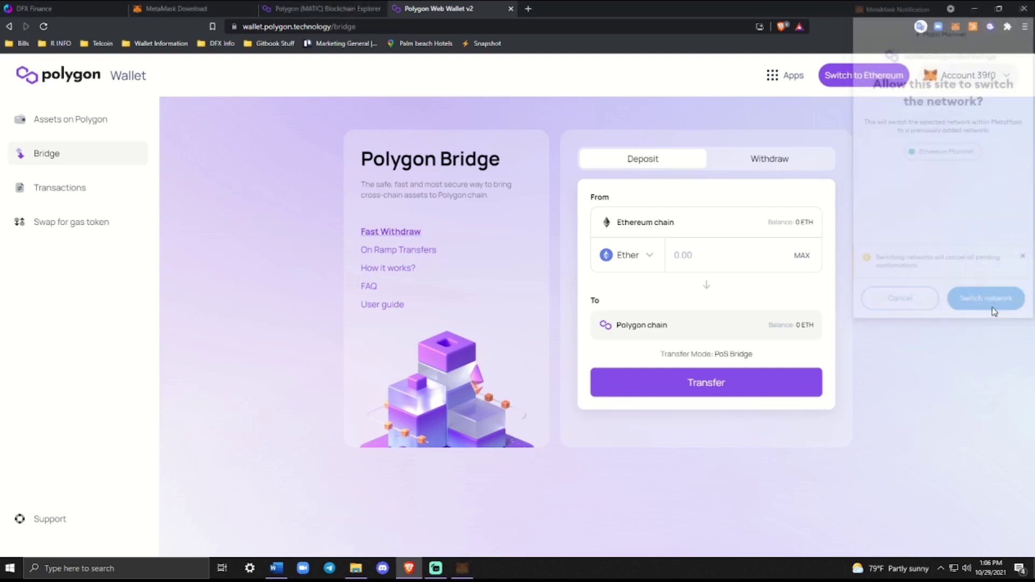
click(639, 258)
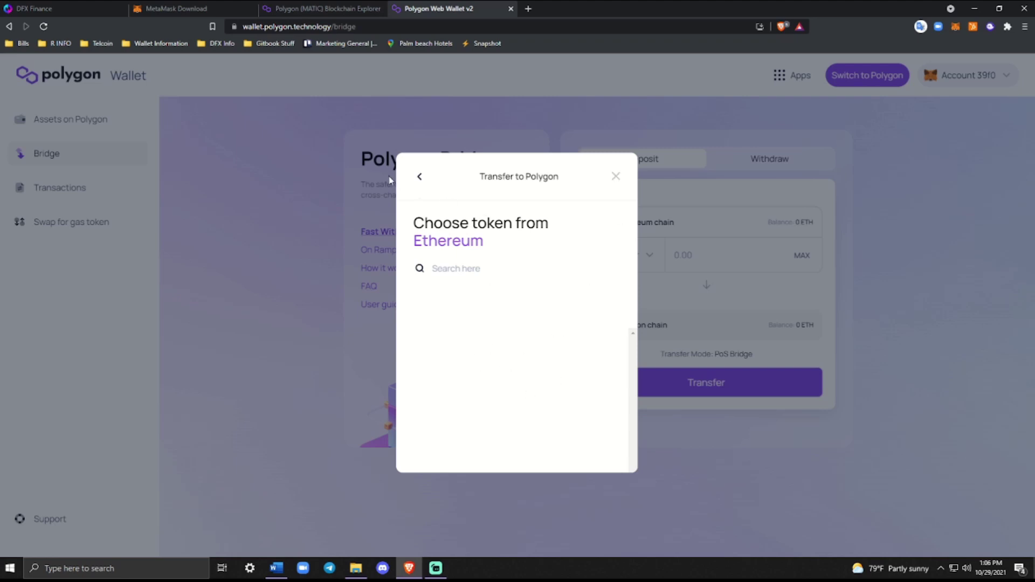
click(420, 177)
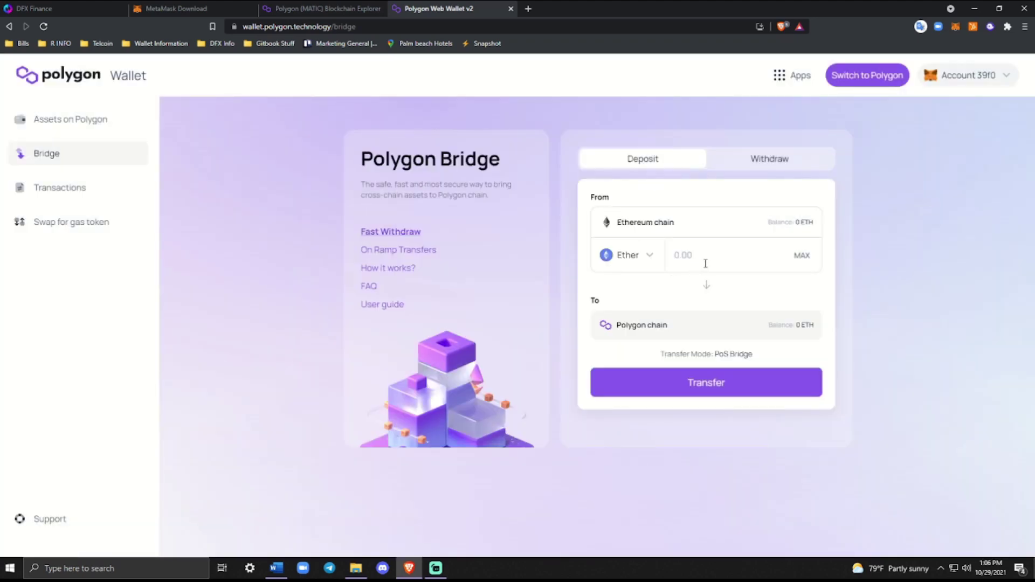
click(626, 262)
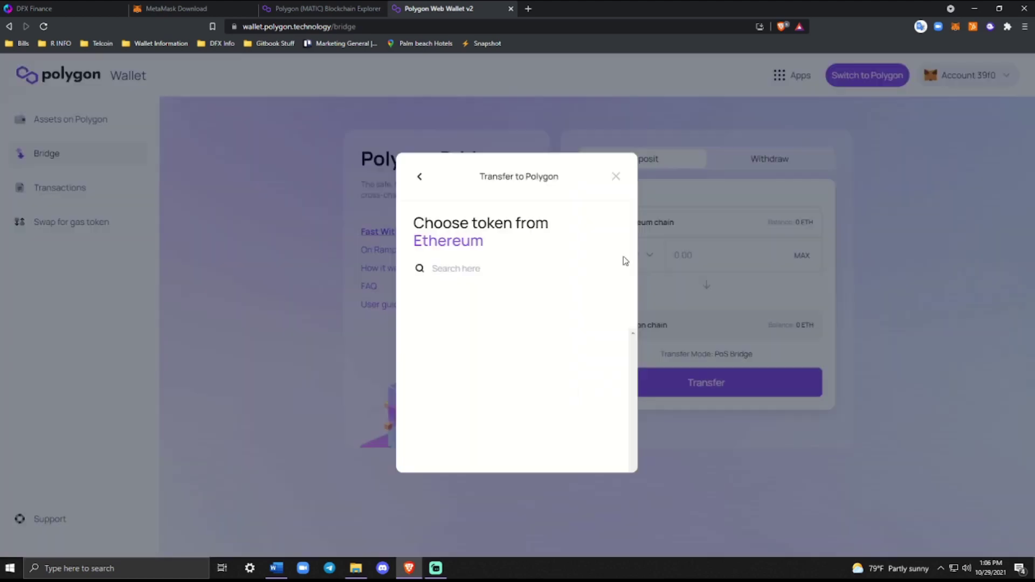
click(616, 177)
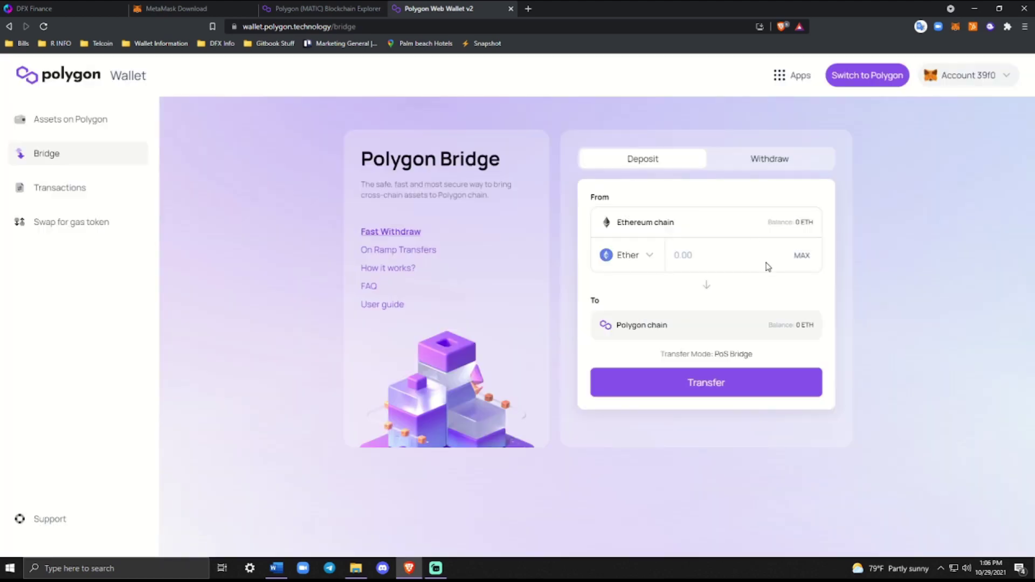
Try transferring with no amount, then with 1 Ether
click(702, 392)
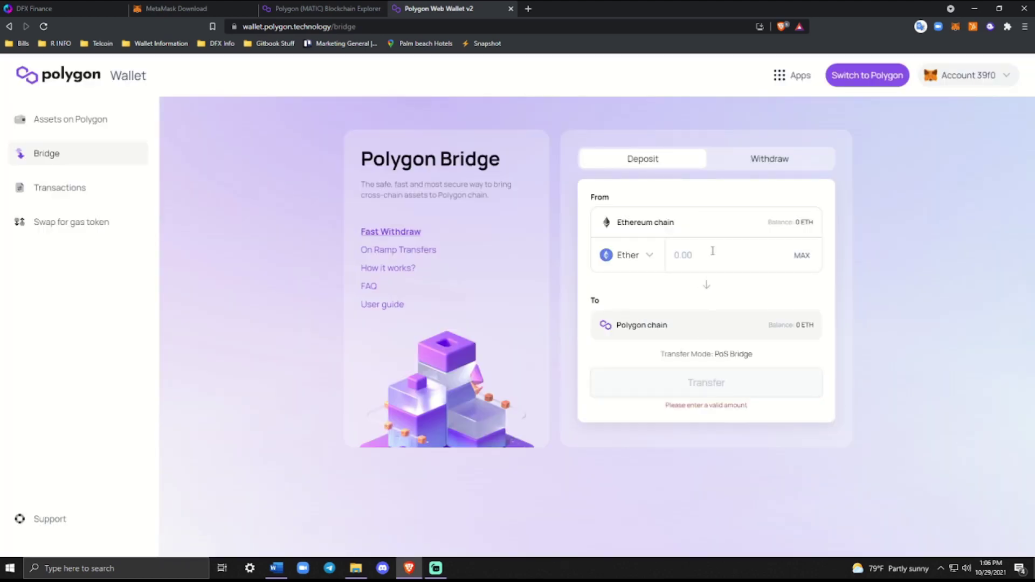
click(713, 256)
text(1)
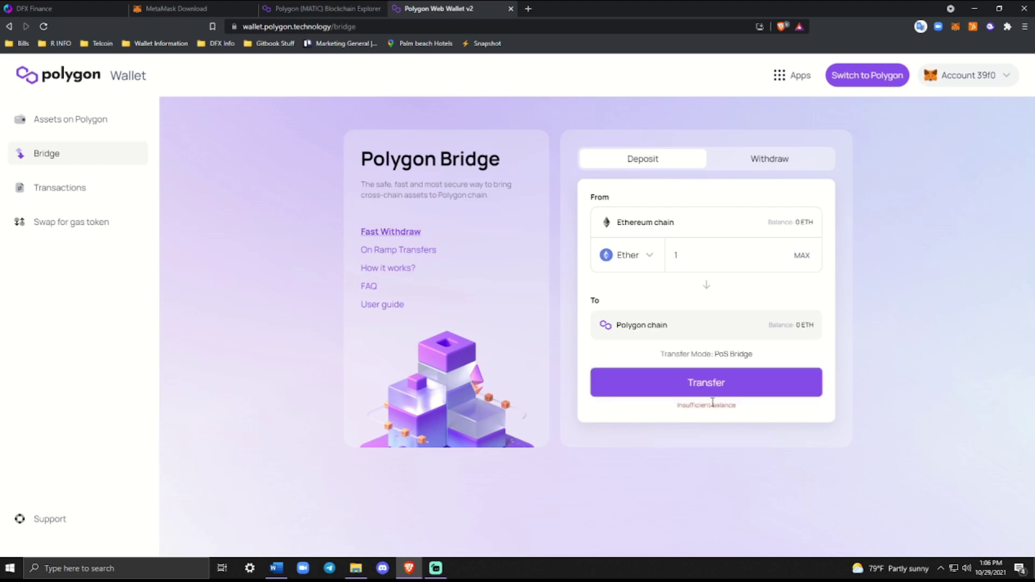
click(711, 396)
Select CehhCoin, set the amount to 12 from the 121 maximum, and start the transfer
click(629, 257)
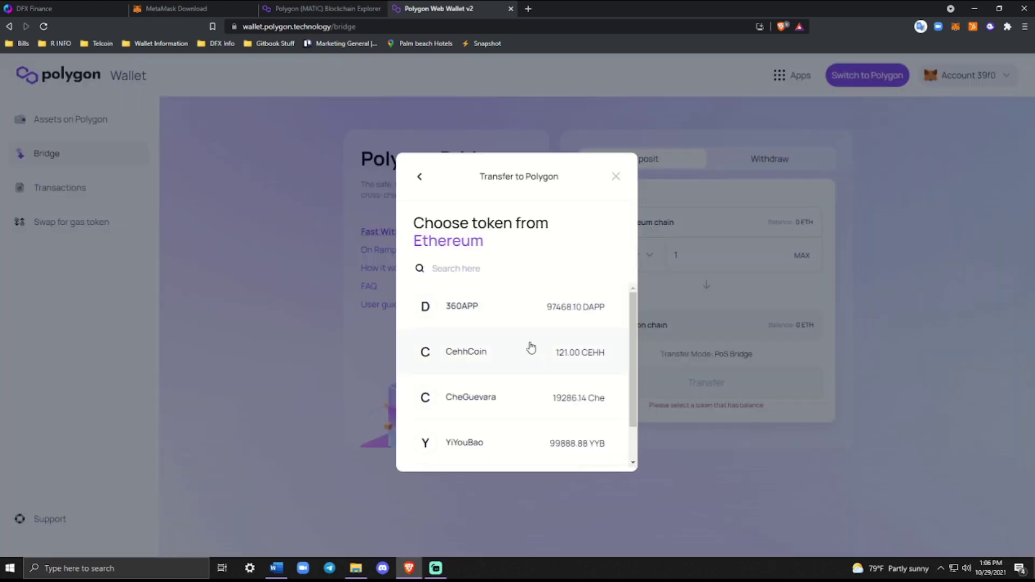
click(521, 355)
click(800, 256)
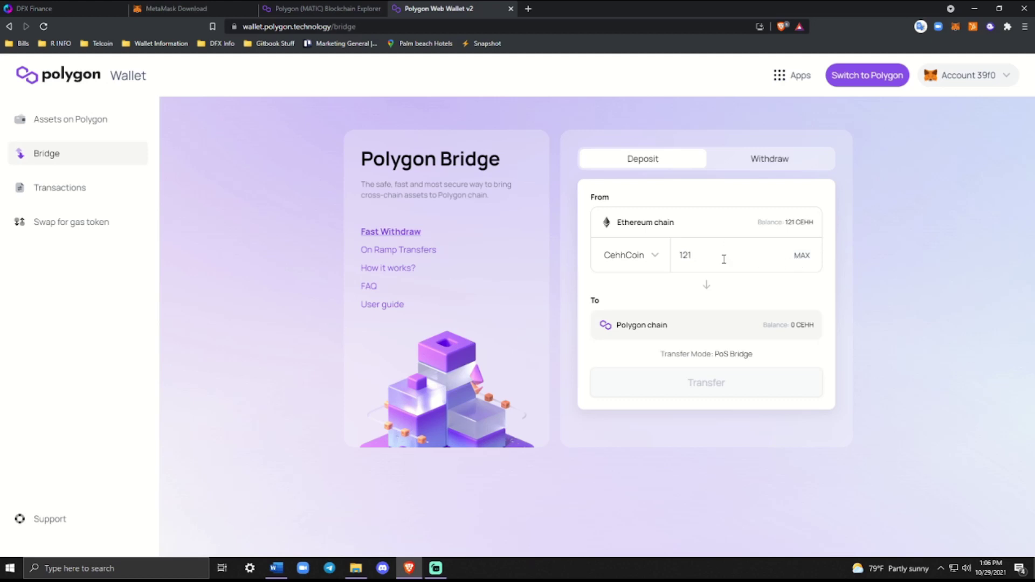
click(699, 255)
key(BackSpace)
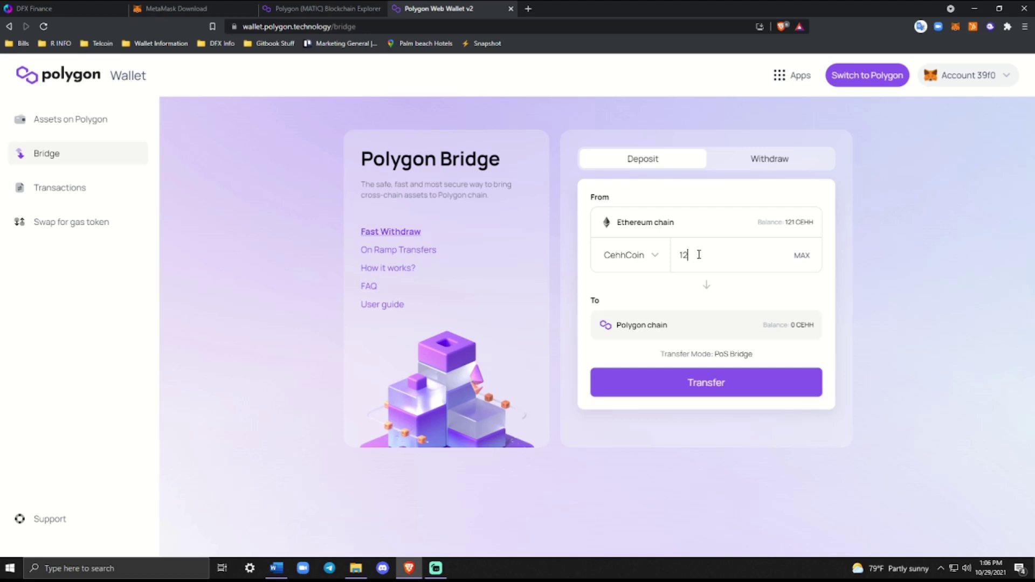
click(724, 384)
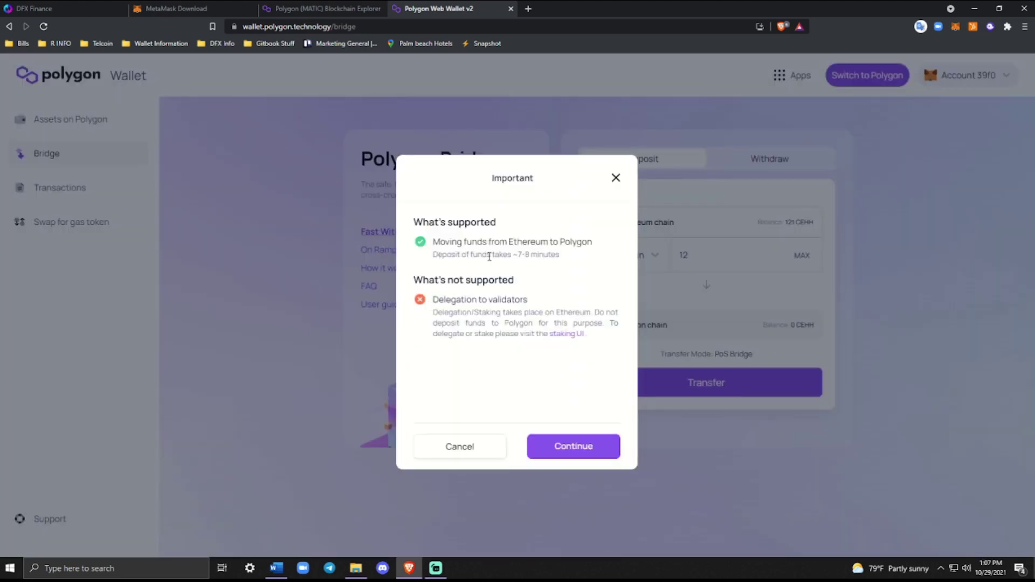
Continue past the notice, review gas estimates (~$57.47 approve, ~$239.66 complete), and close the overview
click(575, 452)
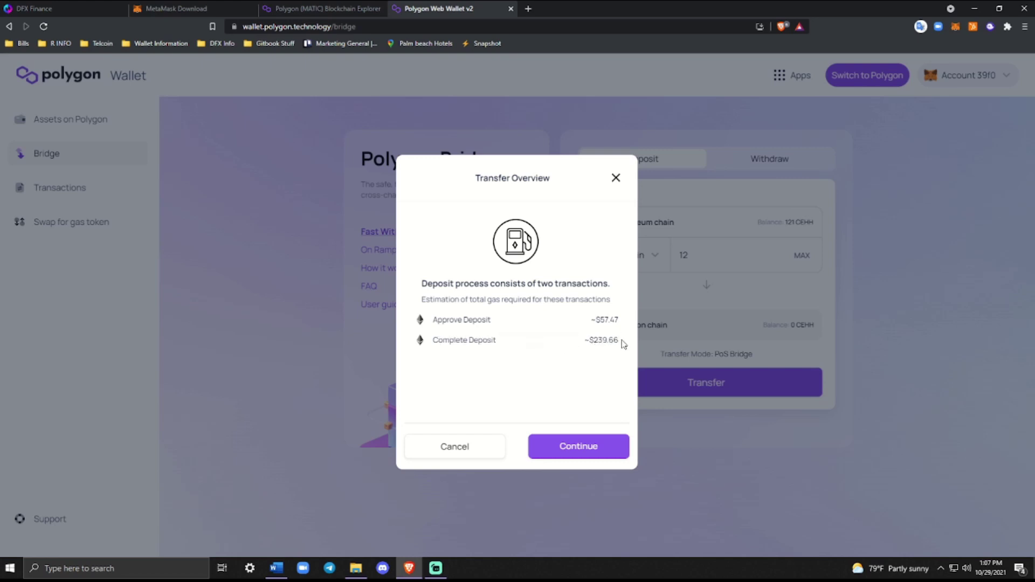
drag(619, 342, 590, 322)
click(550, 360)
click(616, 179)
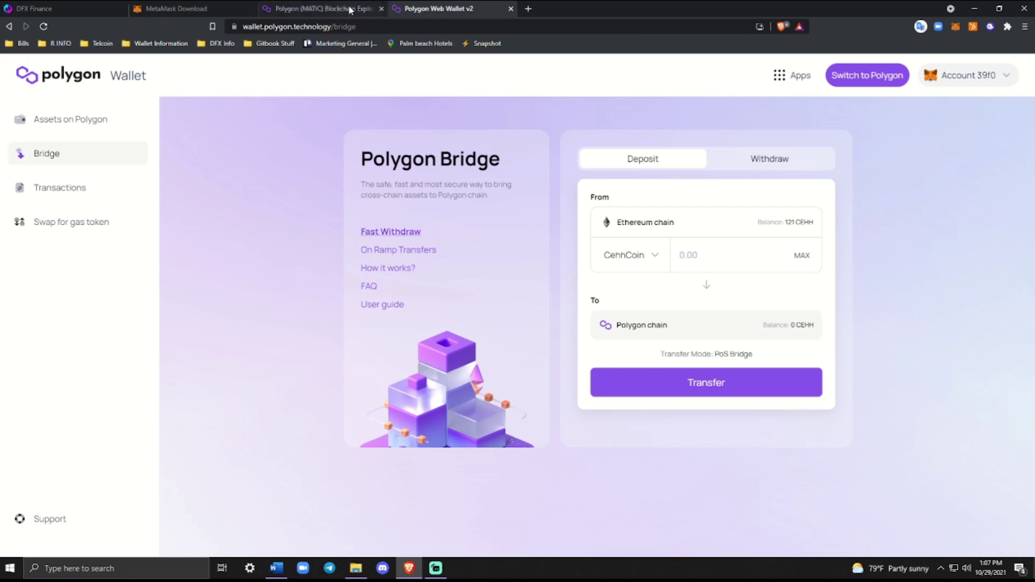
Return to the DFX Finance homepage at dfx.finance
click(87, 8)
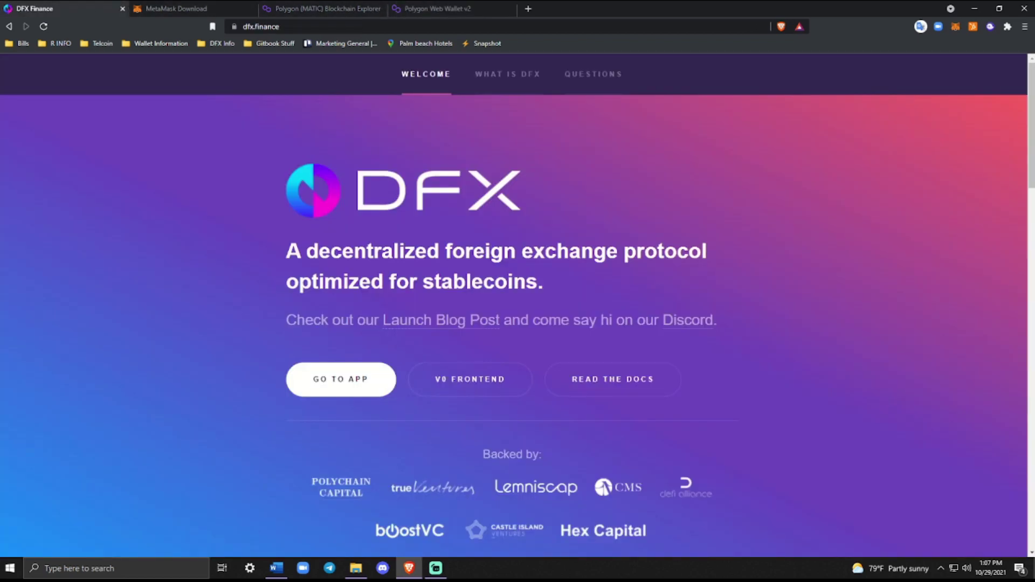